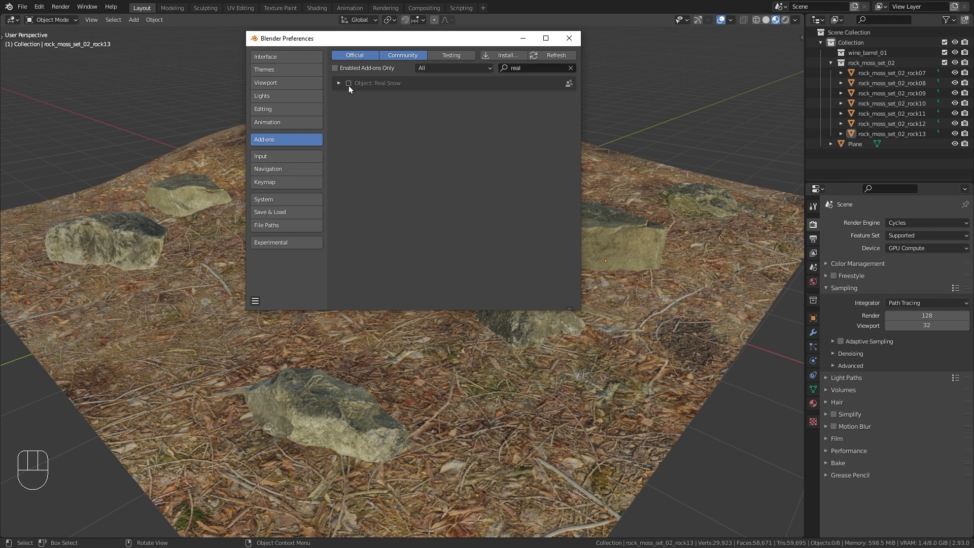
Step: Enable the Object: Real Snow add-on and show its snow settings in the 3D viewport
{"action": "left_click", "coordinate": [350, 84]}
{"action": "left_click", "coordinate": [568, 38]}
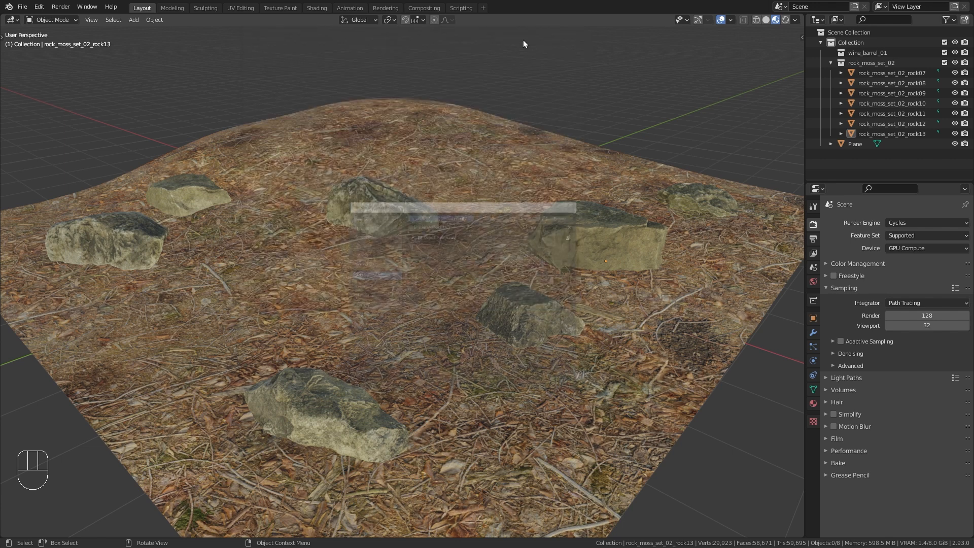
{"action": "middle_click_drag", "start_coordinate": [378, 262], "coordinate": [403, 250]}
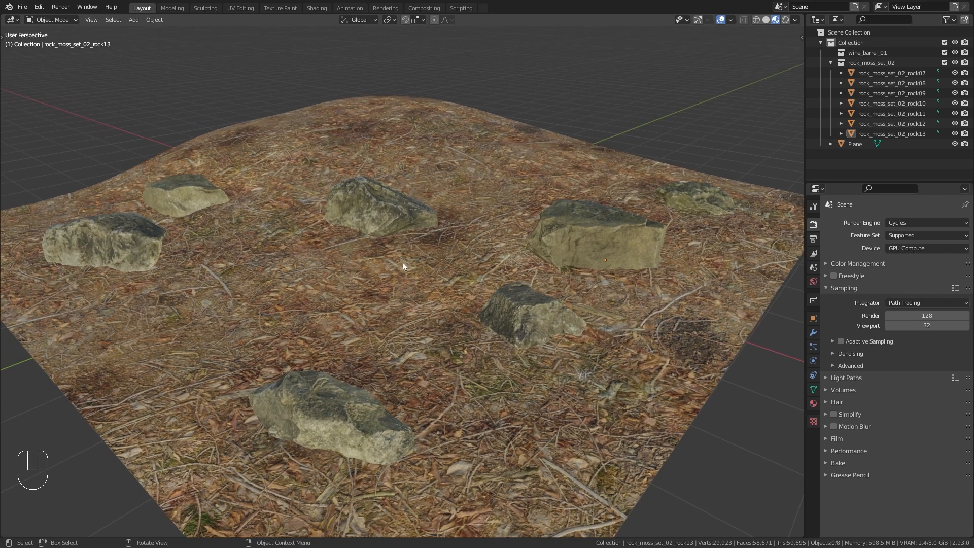
{"action": "key", "text": "n"}
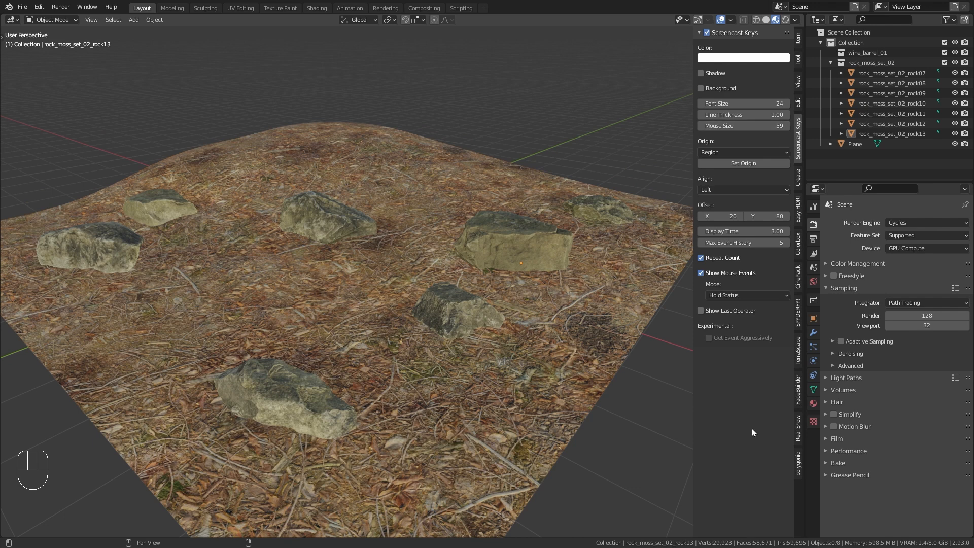
{"action": "left_click", "coordinate": [800, 427]}
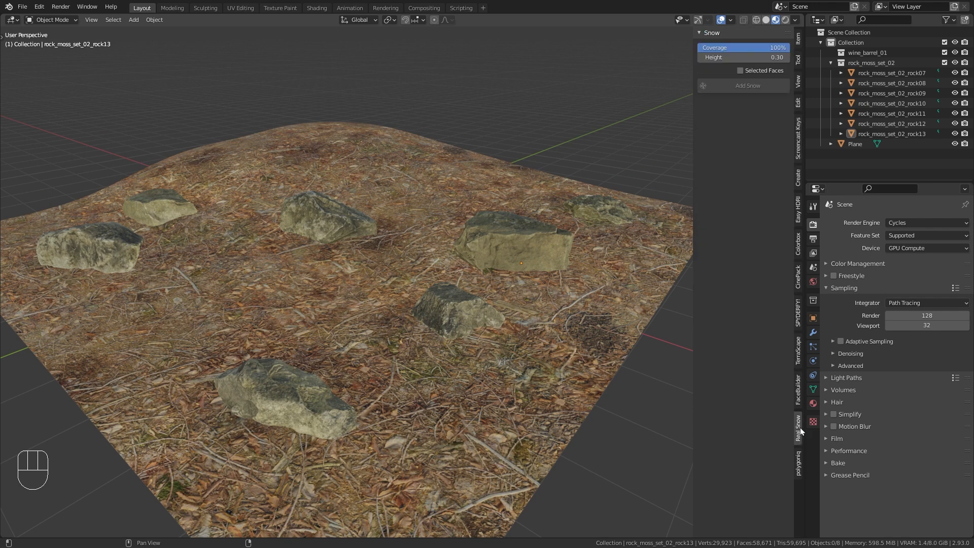
Step: Add snow to the ground plane at 100% coverage and 0.30 height
{"action": "middle_click_drag", "start_coordinate": [486, 328], "coordinate": [514, 307], "text": "shift"}
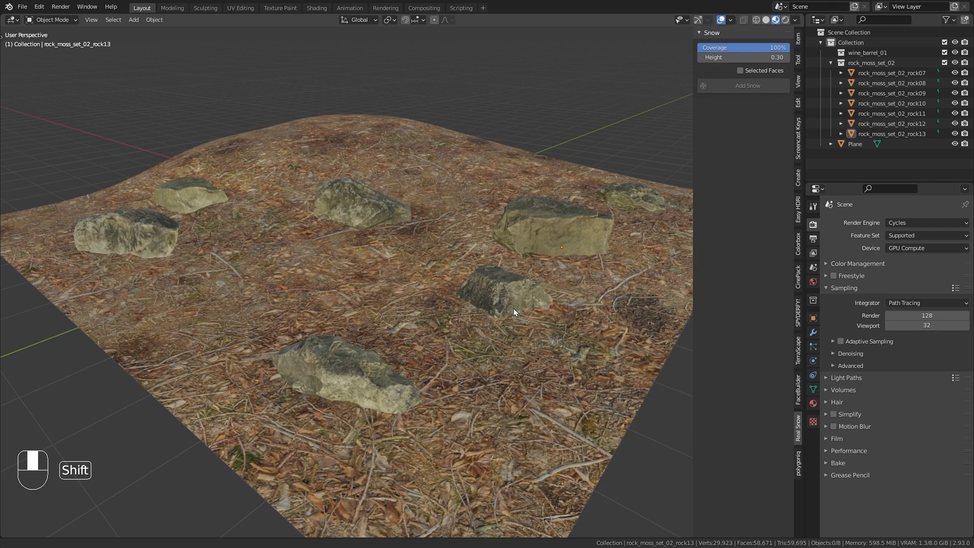
{"action": "left_click", "coordinate": [405, 153]}
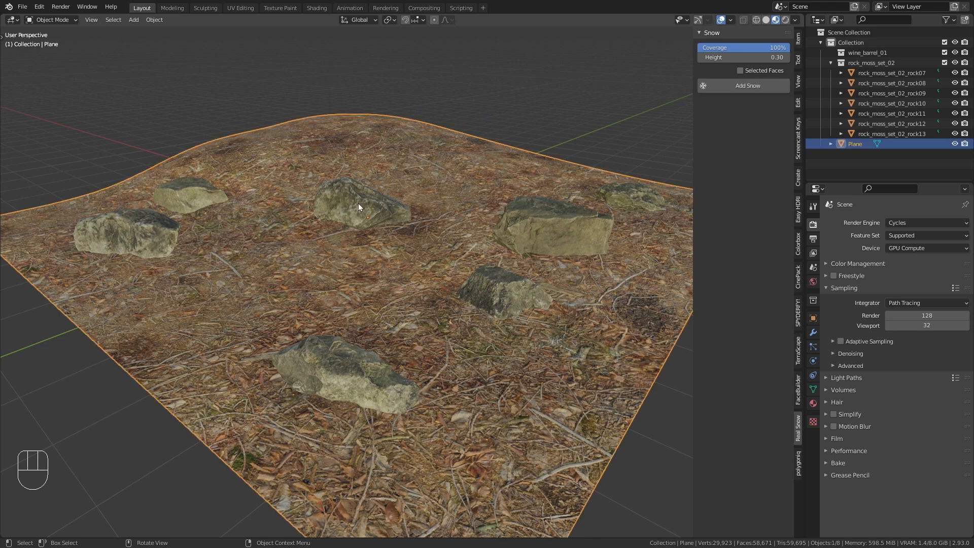
{"action": "left_click", "coordinate": [747, 87]}
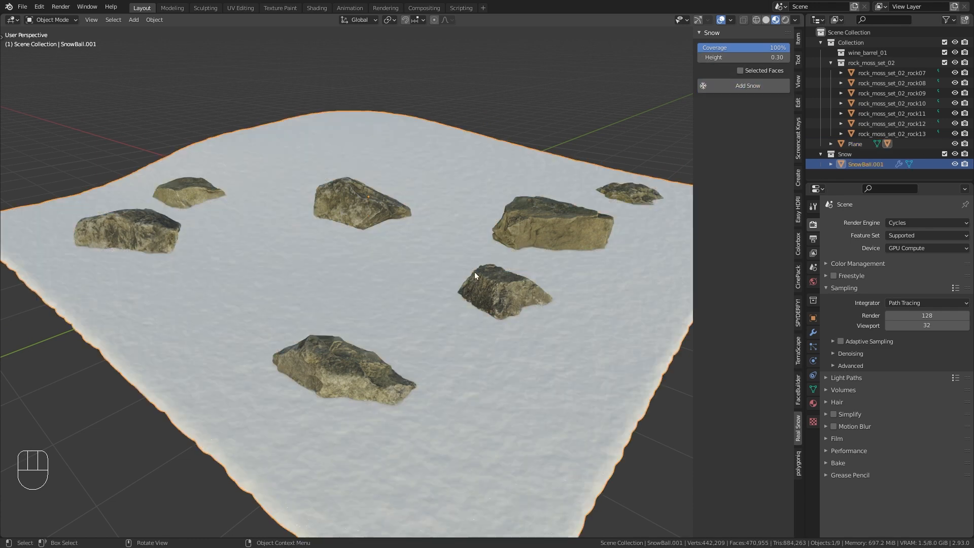
Step: Examine the snow layer around the rocks and along its edge, from a distance and up close
{"action": "scroll", "coordinate": [474, 272], "scroll_direction": "down", "scroll_amount": 1}
{"action": "middle_click_drag", "start_coordinate": [474, 272], "coordinate": [460, 199], "text": "shift"}
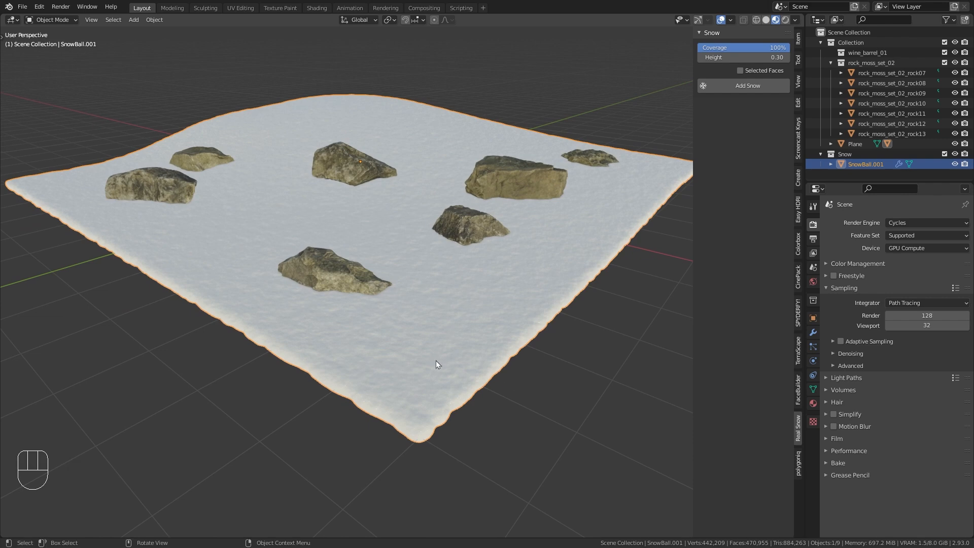
{"action": "key", "text": "g"}
{"action": "right_click", "coordinate": [429, 235]}
{"action": "key", "text": "a"}
{"action": "key", "text": "a"}
{"action": "middle_click_drag", "start_coordinate": [499, 392], "coordinate": [589, 391]}
{"action": "scroll", "coordinate": [520, 406], "scroll_direction": "up", "scroll_amount": 5}
{"action": "middle_click_drag", "start_coordinate": [520, 405], "coordinate": [411, 234], "text": "shift"}
{"action": "scroll", "coordinate": [452, 366], "scroll_direction": "up", "scroll_amount": 5}
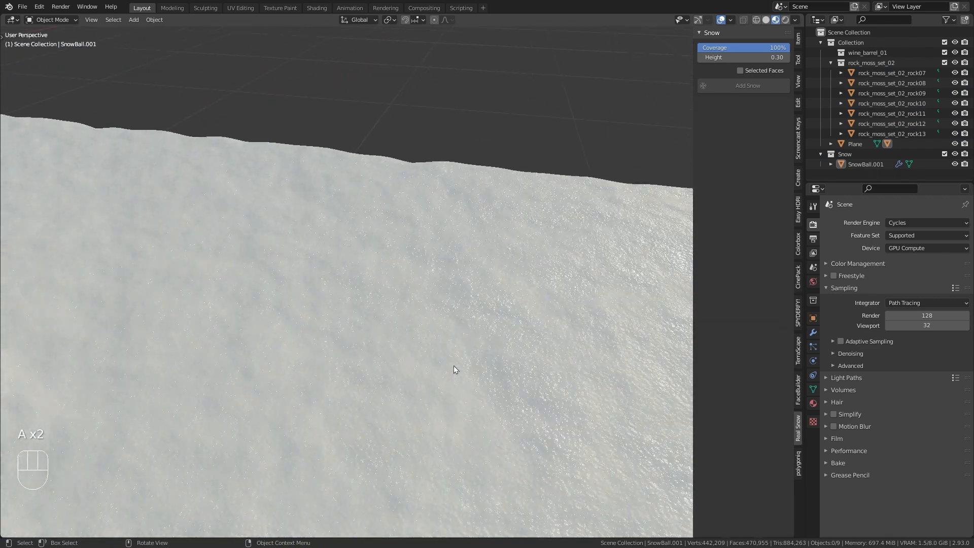
Step: Preview the snow surface in rendered shading, and switch back to material preview shading
{"action": "middle_click_drag", "start_coordinate": [425, 311], "coordinate": [572, 335]}
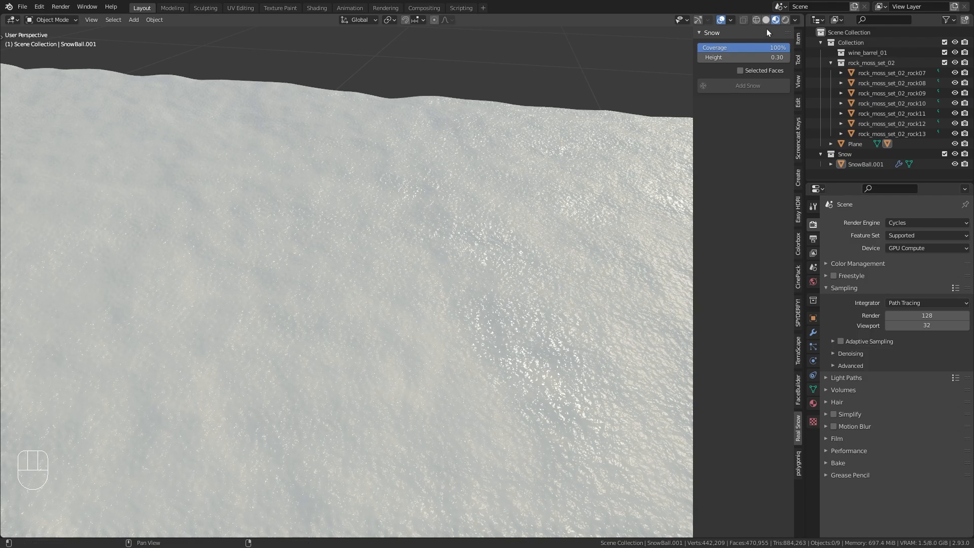
{"action": "left_click", "coordinate": [784, 21]}
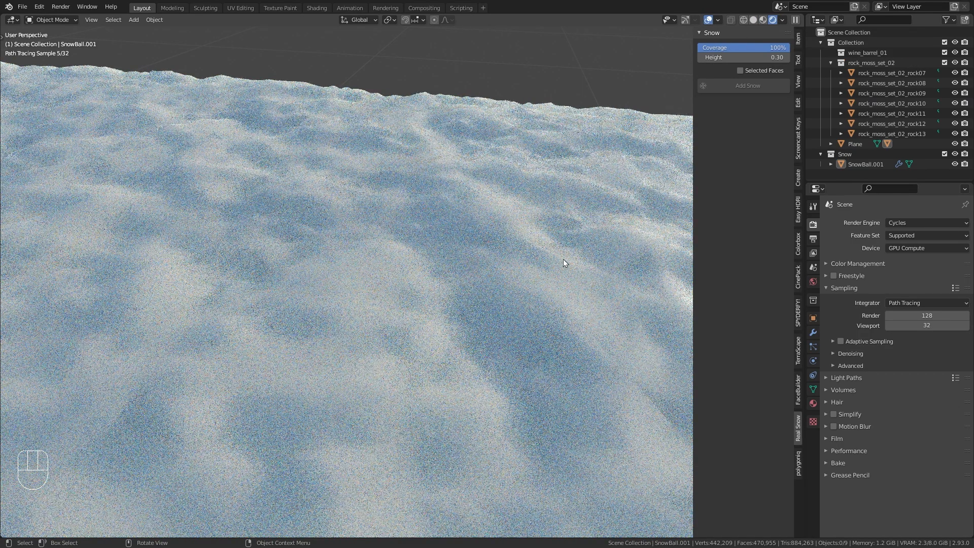
{"action": "left_click", "coordinate": [762, 19]}
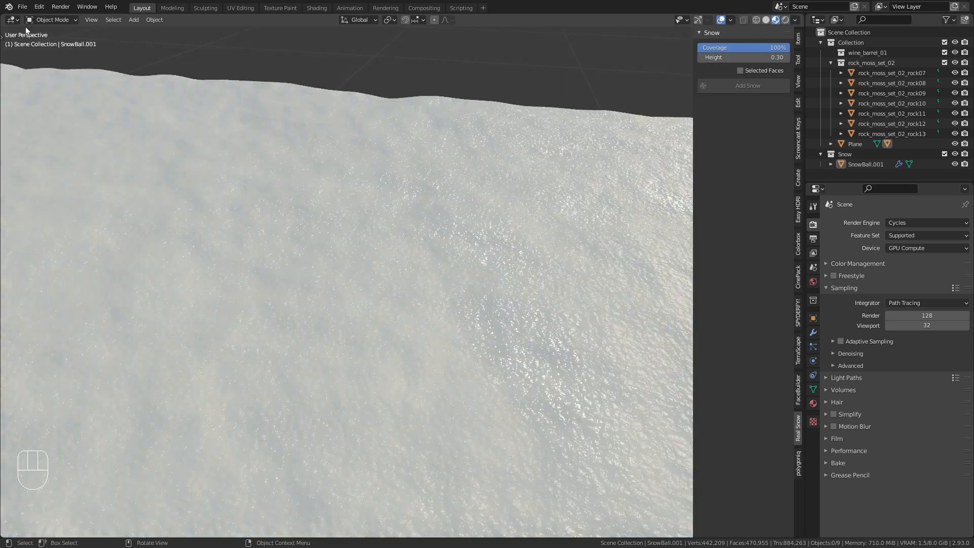
Step: Split the viewport, inspect the Snow material's node setup in the Shader Editor, and merge the areas back together
{"action": "left_click_drag", "start_coordinate": [3, 27], "coordinate": [385, 29]}
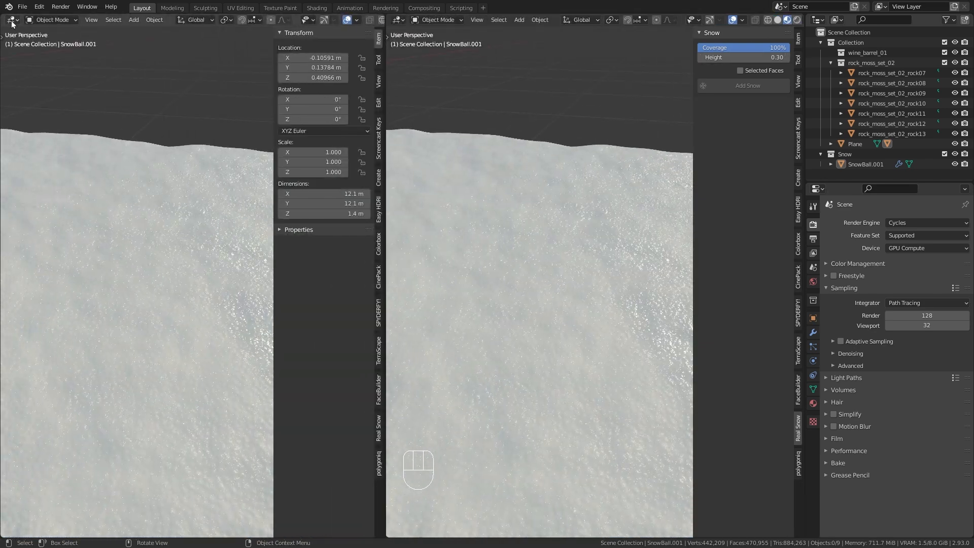
{"action": "left_click", "coordinate": [12, 21]}
{"action": "left_click", "coordinate": [31, 115]}
{"action": "key", "text": "n"}
{"action": "middle_click_drag", "start_coordinate": [168, 279], "coordinate": [370, 257]}
{"action": "middle_click_drag", "start_coordinate": [354, 189], "coordinate": [322, 209]}
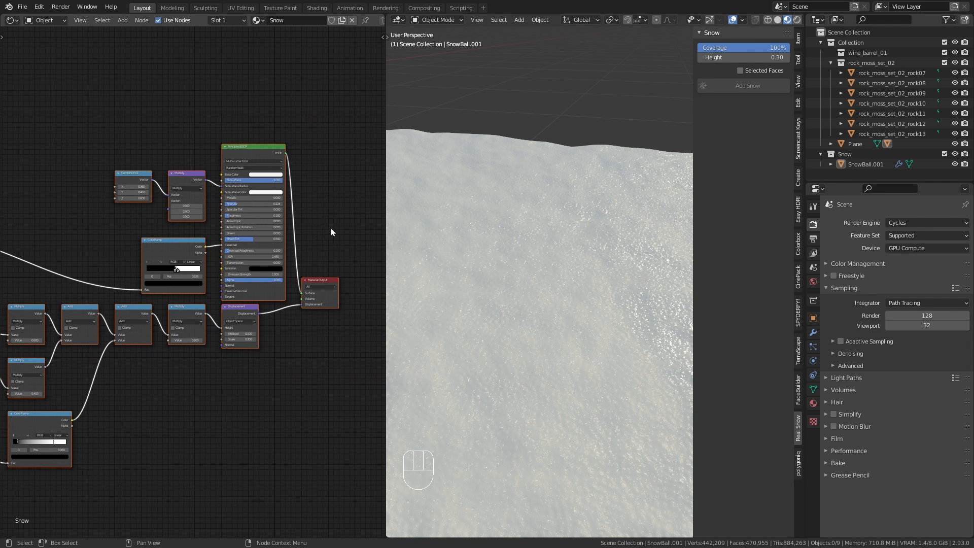
{"action": "left_click_drag", "start_coordinate": [389, 19], "coordinate": [265, 152]}
Step: Delete the full-coverage snow object from the ground plane
{"action": "middle_click_drag", "start_coordinate": [426, 199], "coordinate": [324, 322]}
{"action": "left_click", "coordinate": [433, 279]}
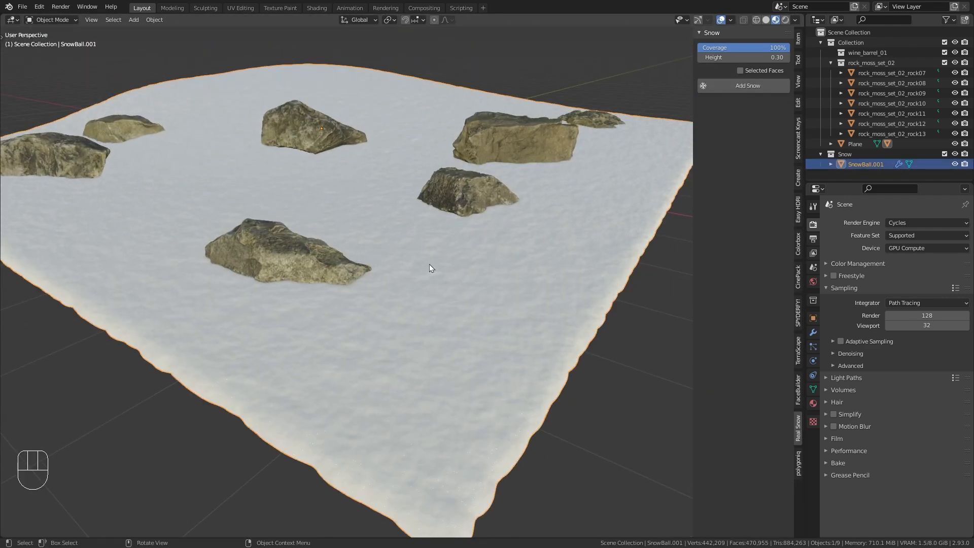
{"action": "key", "text": "x"}
{"action": "left_click", "coordinate": [430, 265]}
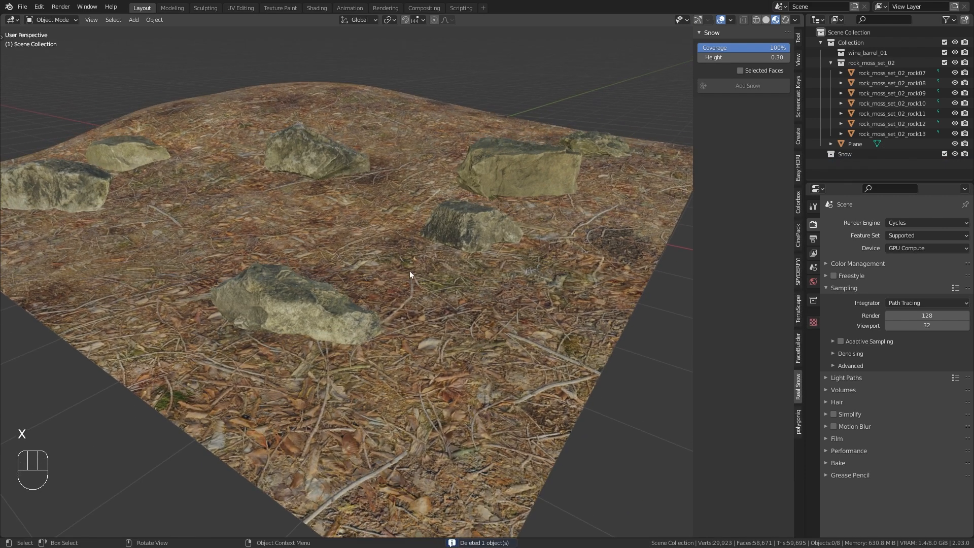
Step: Set the snow coverage to 55% and the height to 0.20, and add snow to the ground plane
{"action": "left_click", "coordinate": [386, 253]}
{"action": "middle_click_drag", "start_coordinate": [365, 235], "coordinate": [359, 213]}
{"action": "left_click", "coordinate": [739, 48]}
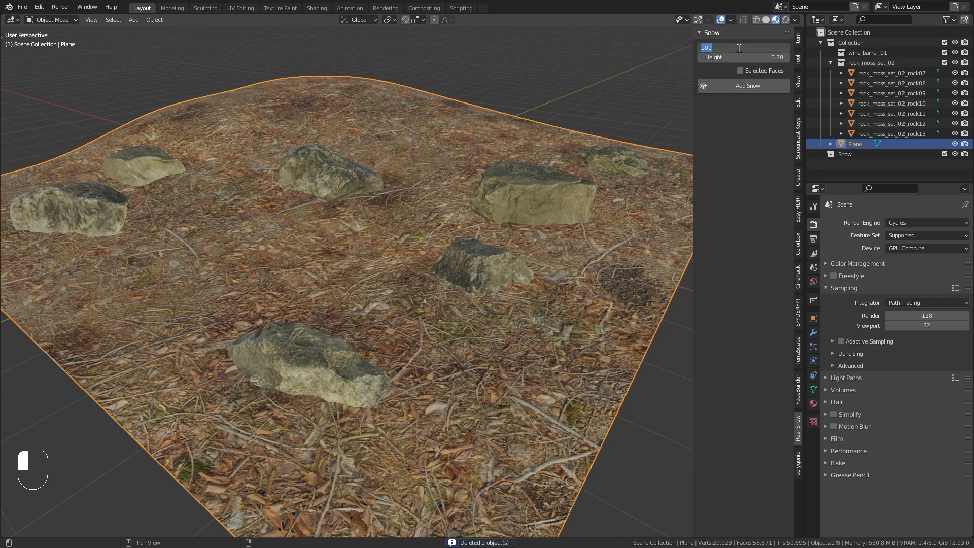
{"action": "type", "text": "55"}
{"action": "key", "text": "Tab"}
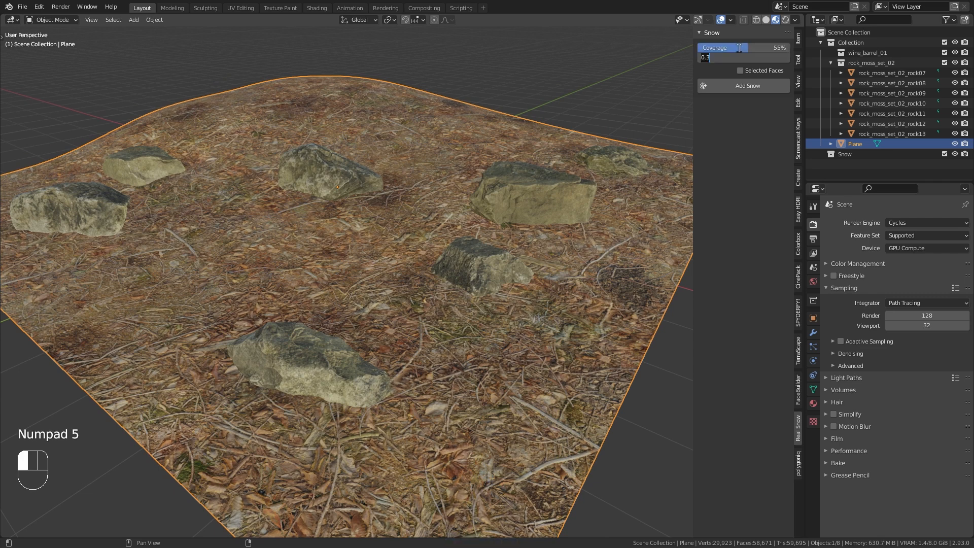
{"action": "key", "text": "BackSpace"}
{"action": "key", "text": "Return"}
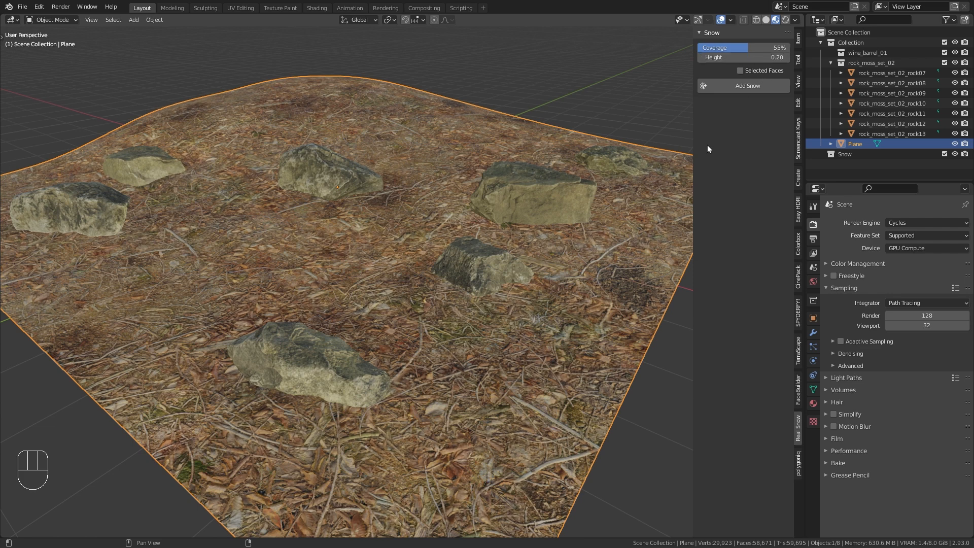
{"action": "left_click", "coordinate": [762, 89]}
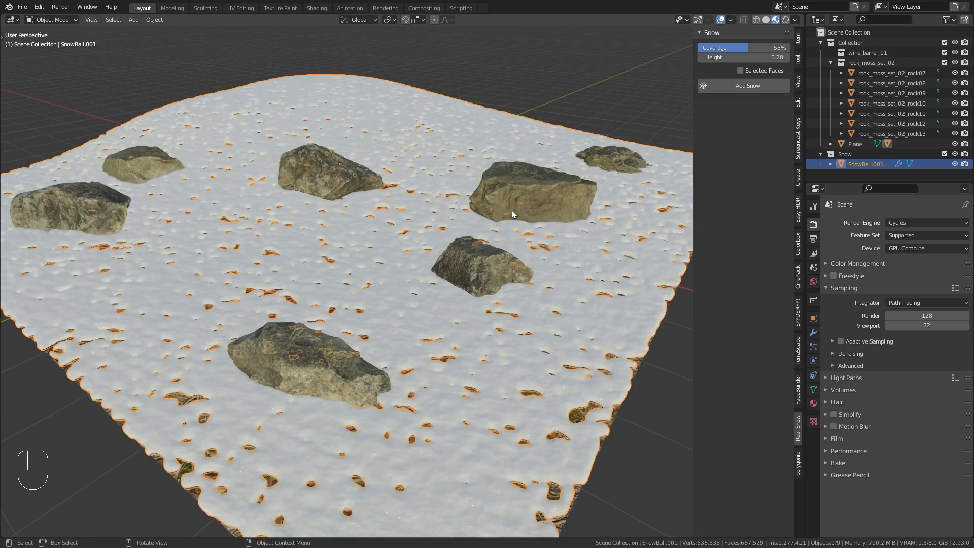
Step: Delete the patchy snow object that covers the ground plane
{"action": "key", "text": "a"}
{"action": "key", "text": "a"}
{"action": "middle_click_drag", "start_coordinate": [319, 281], "coordinate": [470, 260]}
{"action": "scroll", "coordinate": [344, 289], "scroll_direction": "up", "scroll_amount": 4}
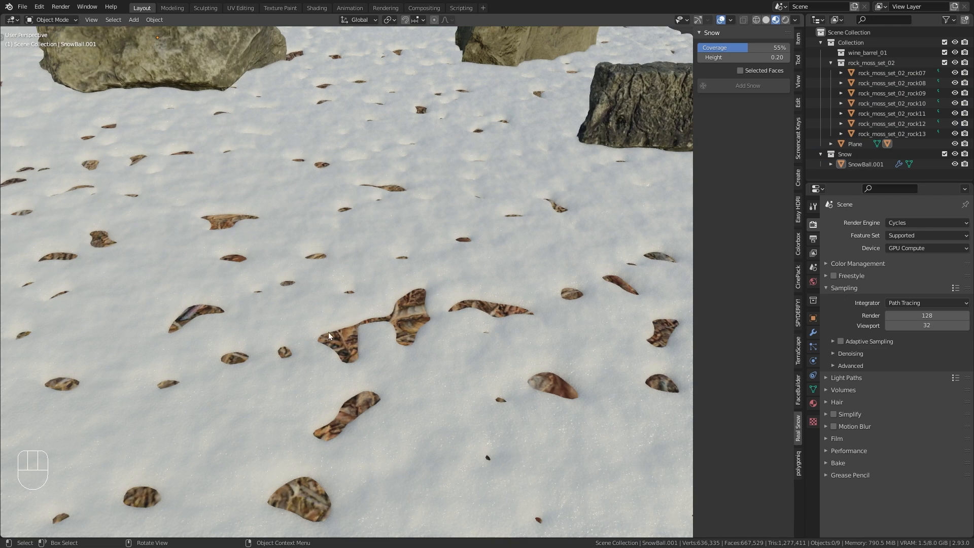
{"action": "scroll", "coordinate": [511, 284], "scroll_direction": "down", "scroll_amount": 6}
{"action": "middle_click_drag", "start_coordinate": [507, 289], "coordinate": [397, 288]}
{"action": "left_click", "coordinate": [345, 247]}
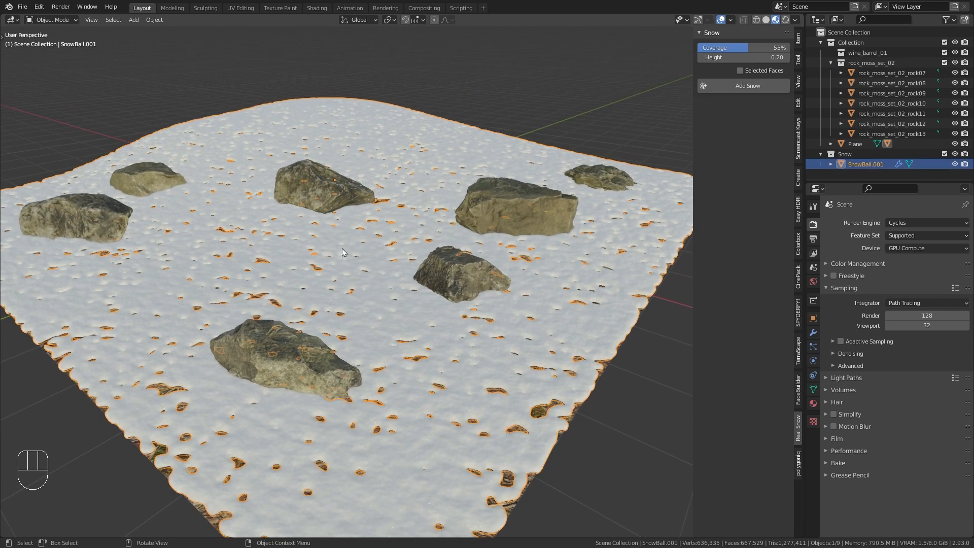
{"action": "key", "text": "x"}
{"action": "left_click", "coordinate": [342, 248]}
{"action": "middle_click_drag", "start_coordinate": [346, 249], "coordinate": [367, 262], "text": "shift"}
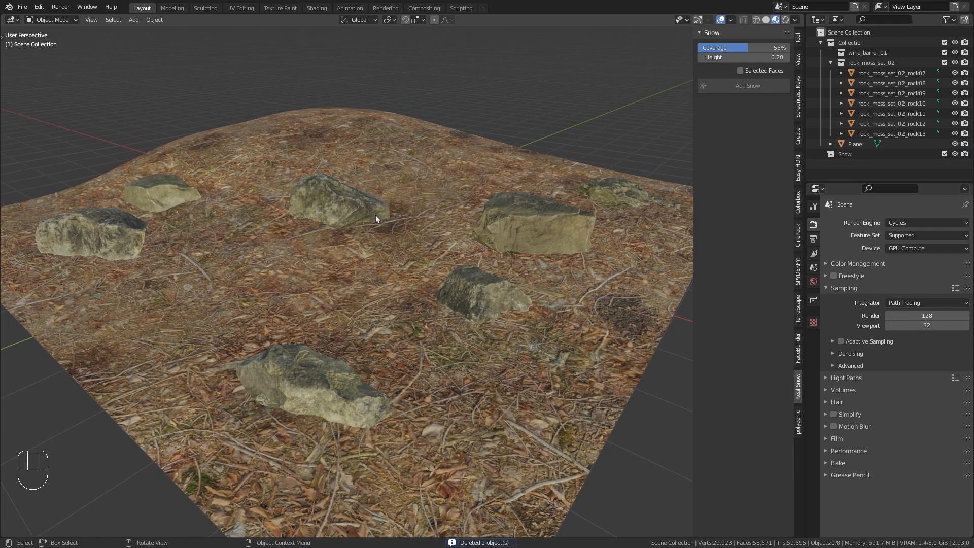
Step: In Edit Mode with face selection, circle-select the ground plane's faces around the three neighbouring rocks
{"action": "left_click", "coordinate": [322, 255]}
{"action": "key", "text": "Tab"}
{"action": "middle_click_drag", "start_coordinate": [351, 245], "coordinate": [359, 262], "text": "shift"}
{"action": "left_click", "coordinate": [106, 20]}
{"action": "middle_click_drag", "start_coordinate": [255, 214], "coordinate": [286, 217]}
{"action": "key", "text": "c"}
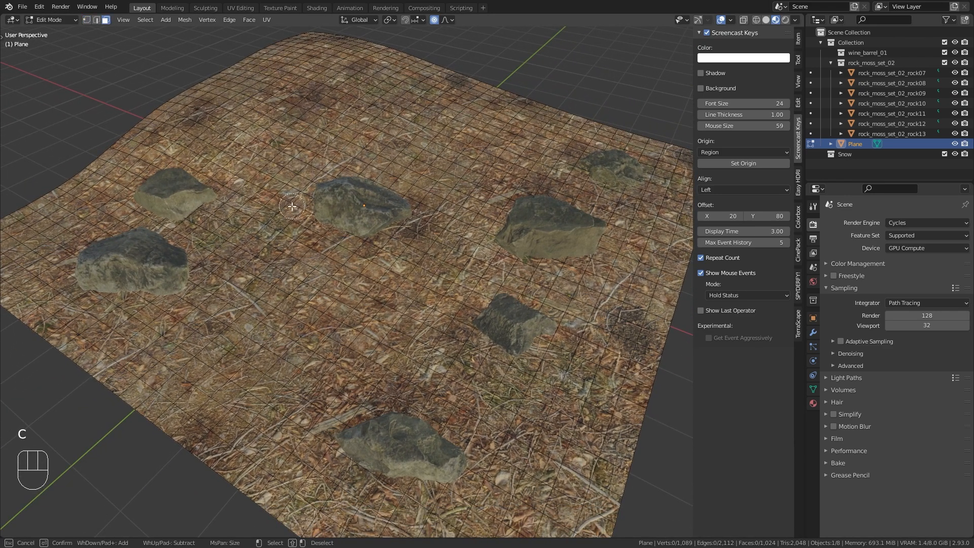
{"action": "mouse_move", "coordinate": [352, 219]}
{"action": "left_mouse_down"}
{"action": "mouse_move", "coordinate": [323, 198]}
{"action": "mouse_move", "coordinate": [238, 175]}
{"action": "mouse_move", "coordinate": [120, 203]}
{"action": "mouse_move", "coordinate": [99, 274]}
{"action": "mouse_move", "coordinate": [132, 282]}
{"action": "mouse_move", "coordinate": [158, 337]}
{"action": "mouse_move", "coordinate": [196, 341]}
{"action": "mouse_move", "coordinate": [175, 316]}
{"action": "left_mouse_up"}
{"action": "right_click", "coordinate": [175, 312]}
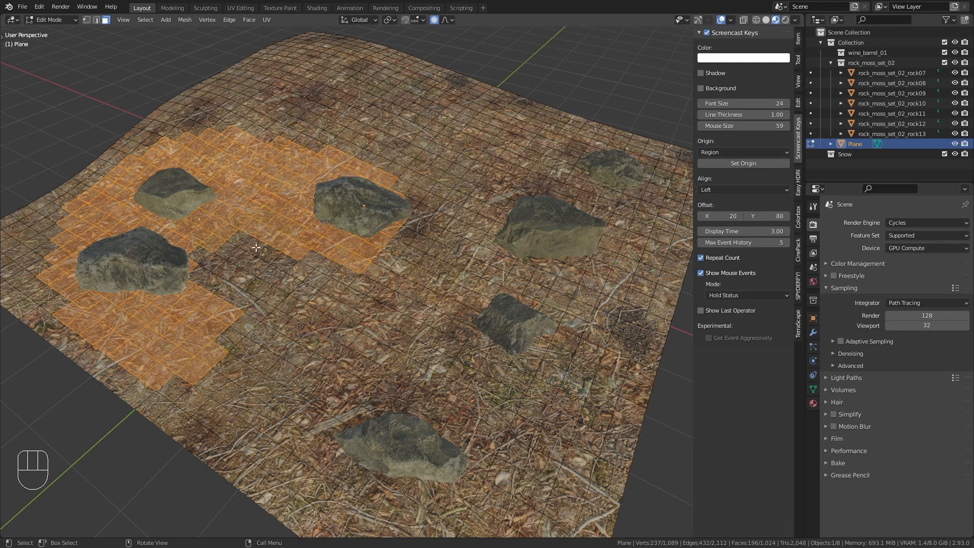
Step: Return to Object Mode and add snow only to the ground plane's selected faces
{"action": "key", "text": "Tab"}
{"action": "middle_click_drag", "start_coordinate": [299, 299], "coordinate": [342, 283]}
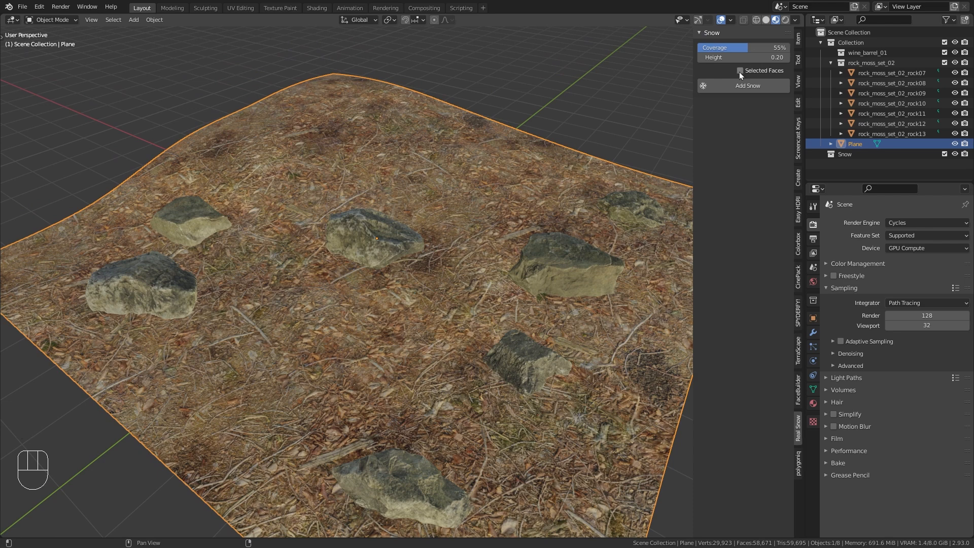
{"action": "left_click", "coordinate": [745, 85]}
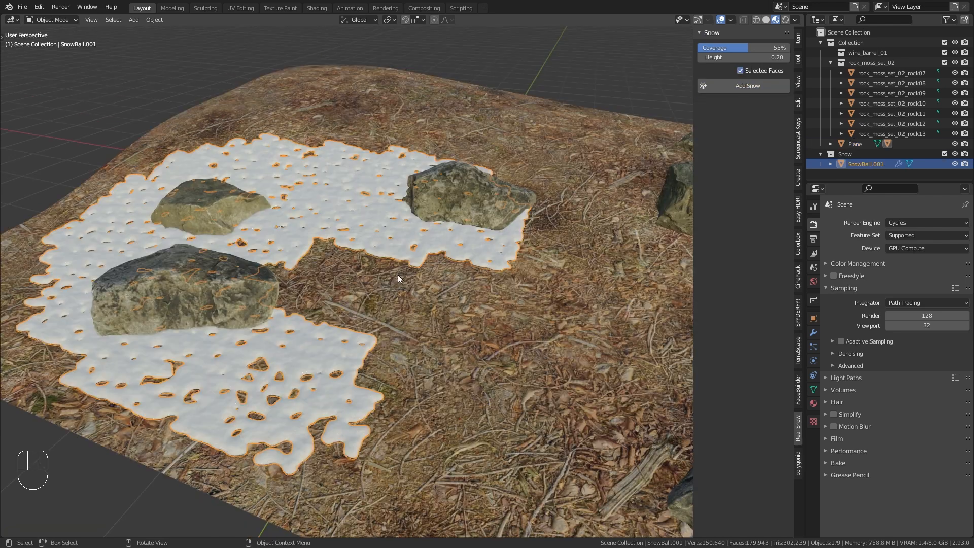
Step: Turn off the Selected Faces restriction and add snow to the large rock rock_moss_set_02_rock13
{"action": "mouse_move", "coordinate": [348, 262]}
{"action": "middle_mouse_down"}
{"action": "mouse_move", "coordinate": [355, 270]}
{"action": "mouse_move", "coordinate": [317, 269]}
{"action": "mouse_move", "coordinate": [338, 277]}
{"action": "mouse_move", "coordinate": [375, 340]}
{"action": "mouse_move", "coordinate": [388, 341]}
{"action": "mouse_move", "coordinate": [341, 268]}
{"action": "middle_mouse_up"}
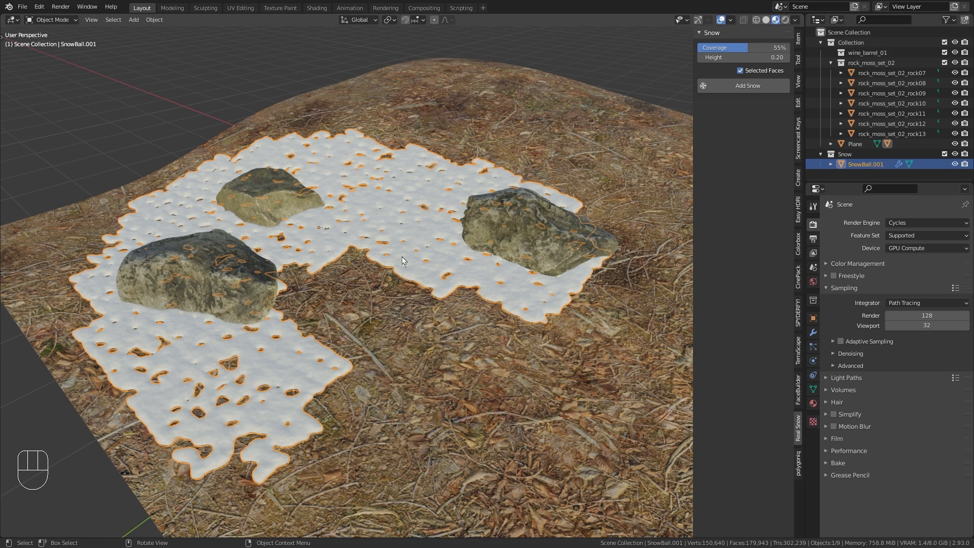
{"action": "scroll", "coordinate": [360, 286], "scroll_direction": "down", "scroll_amount": 1}
{"action": "middle_click_drag", "start_coordinate": [417, 297], "coordinate": [334, 274], "text": "shift"}
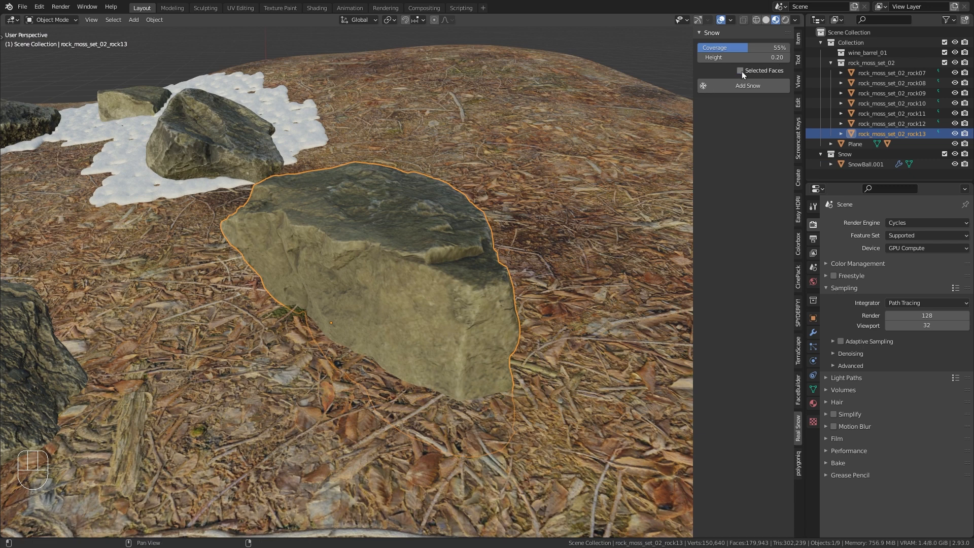
{"action": "left_click", "coordinate": [758, 85]}
Step: Select the six remaining bare rocks, rock07 to rock12, and add snow to all of them at once
{"action": "middle_click_drag", "start_coordinate": [527, 218], "coordinate": [511, 252]}
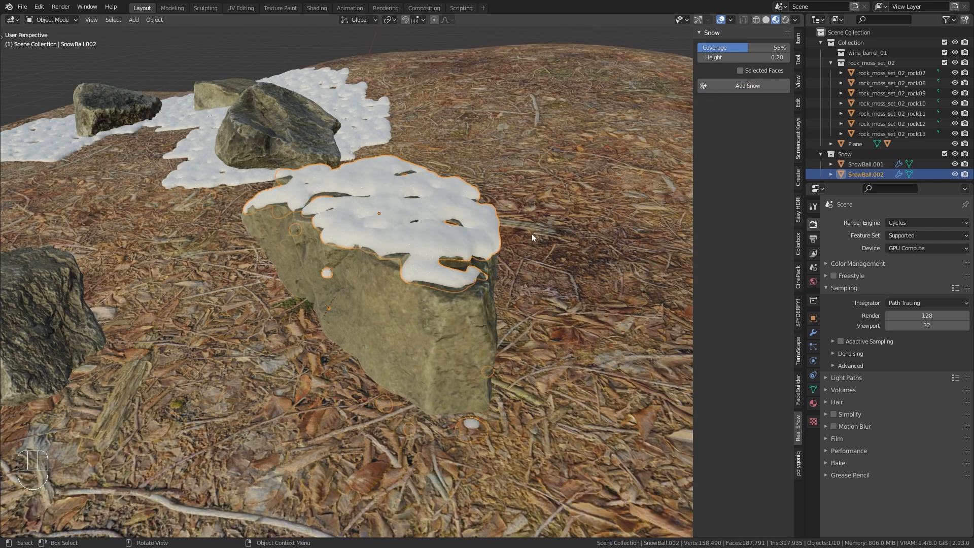
{"action": "middle_click_drag", "start_coordinate": [393, 227], "coordinate": [411, 226]}
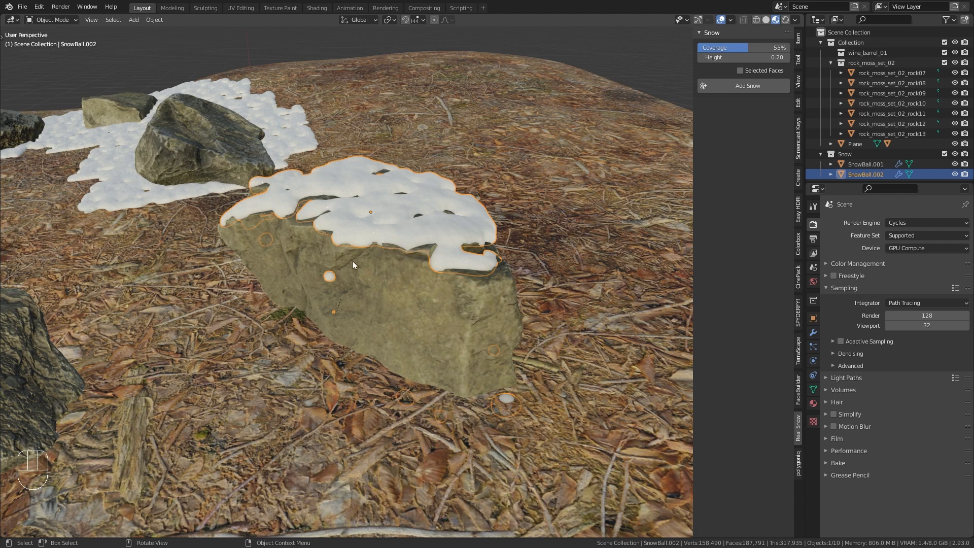
{"action": "middle_click_drag", "start_coordinate": [352, 247], "coordinate": [420, 244]}
{"action": "scroll", "coordinate": [373, 251], "scroll_direction": "down", "scroll_amount": 4}
{"action": "scroll", "coordinate": [450, 253], "scroll_direction": "down", "scroll_amount": 1}
{"action": "left_click", "coordinate": [320, 200]}
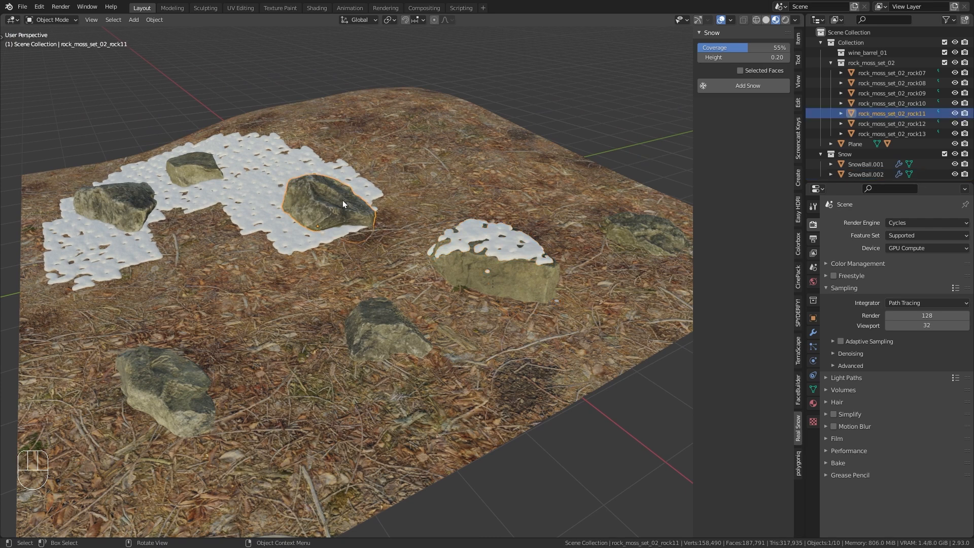
{"action": "left_click", "coordinate": [197, 164], "text": "shift"}
{"action": "left_click", "coordinate": [120, 198], "text": "shift"}
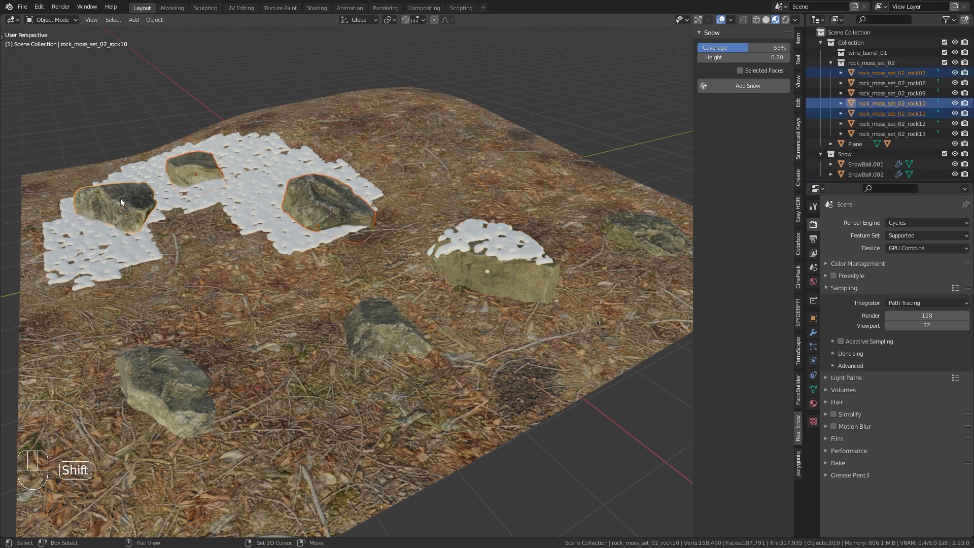
{"action": "left_click", "coordinate": [170, 384], "text": "shift"}
{"action": "left_click", "coordinate": [389, 330], "text": "shift"}
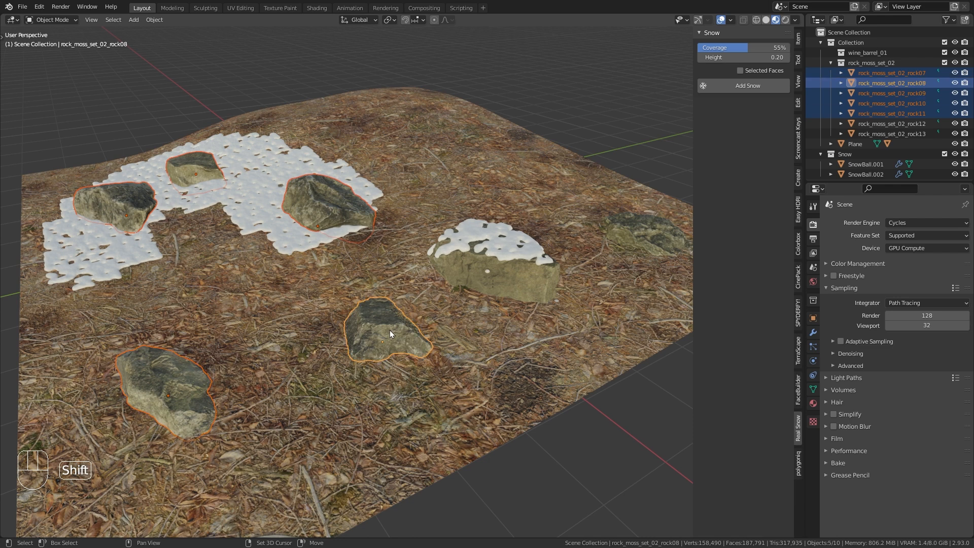
{"action": "left_click", "coordinate": [642, 228], "text": "shift"}
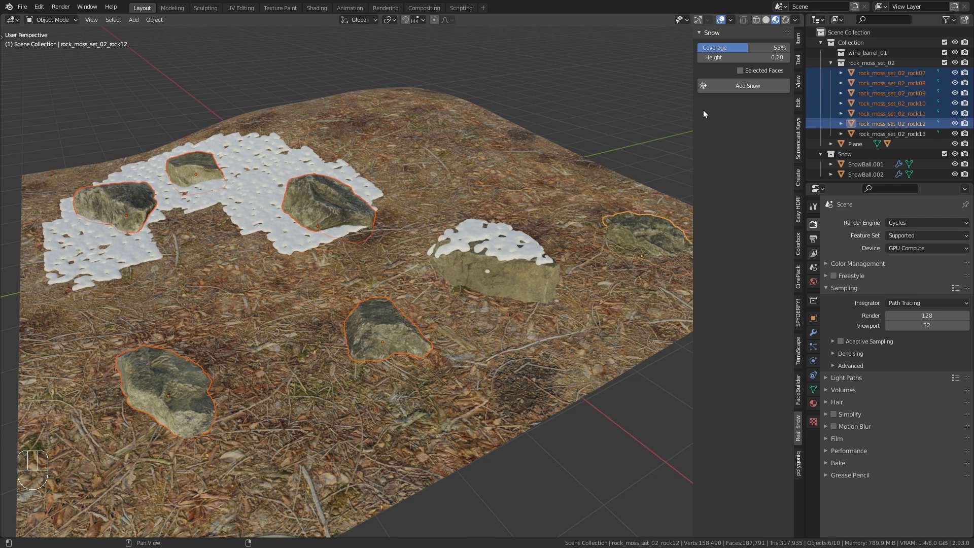
{"action": "left_click", "coordinate": [757, 86]}
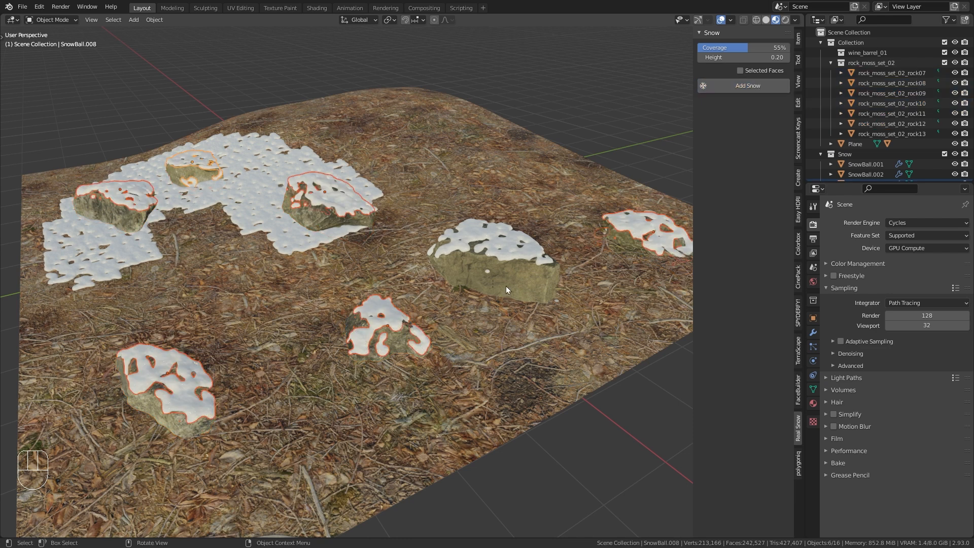
Step: Delete the partial snow patch on the ground and add snow over the whole ground plane at 55% coverage and 0.20 height
{"action": "left_click", "coordinate": [262, 192]}
{"action": "key", "text": "x"}
{"action": "left_click", "coordinate": [262, 192]}
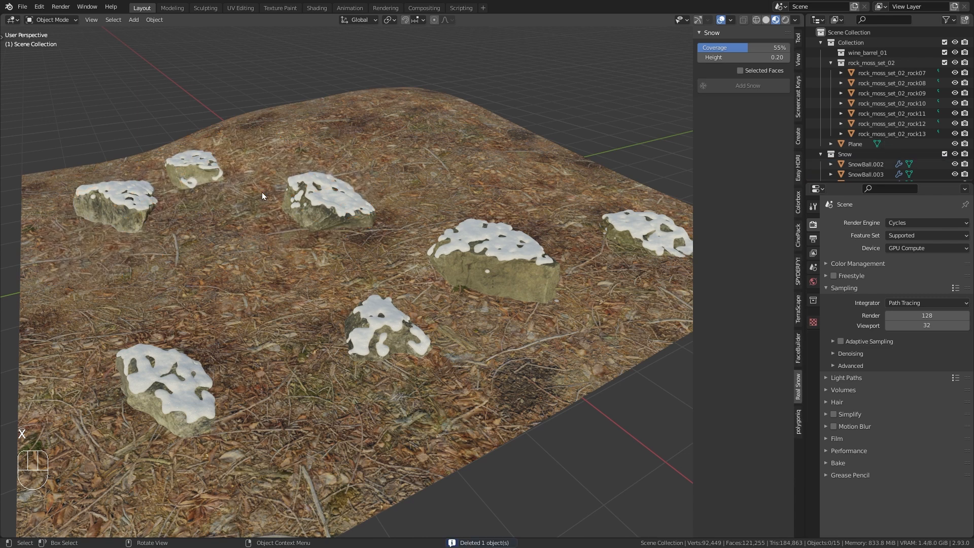
{"action": "left_click", "coordinate": [384, 138]}
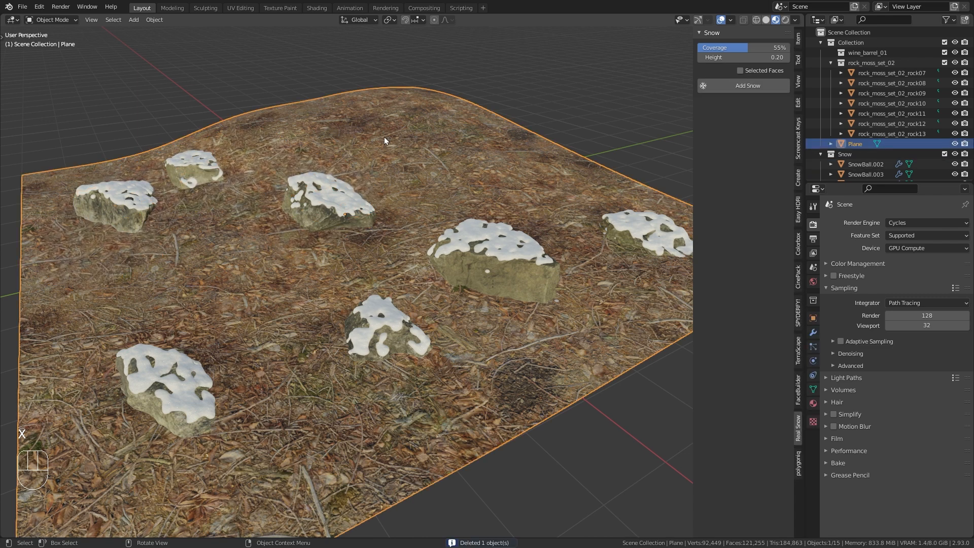
{"action": "left_click", "coordinate": [742, 86]}
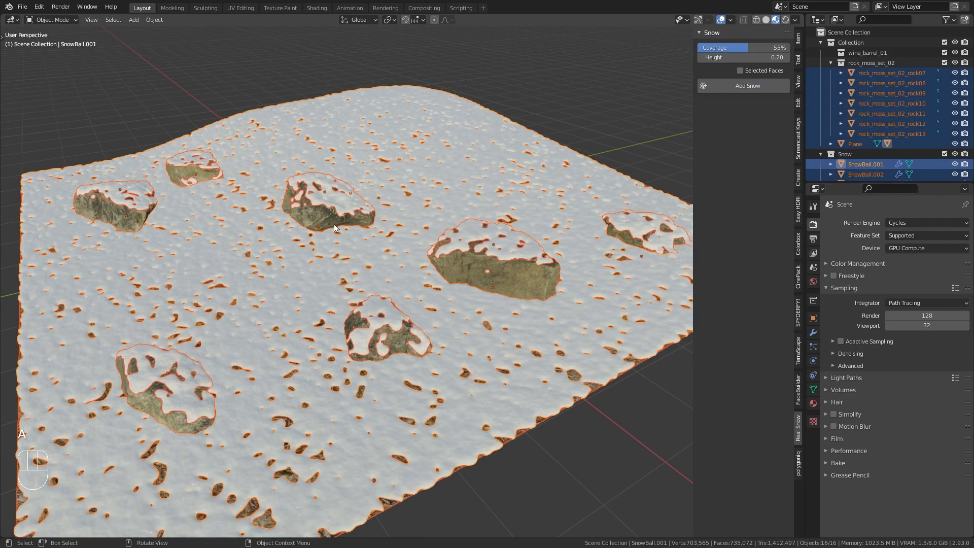
Step: Deselect everything and examine the snow on the ground and rocks from several angles
{"action": "key", "text": "a"}
{"action": "key", "text": "a"}
{"action": "middle_click_drag", "start_coordinate": [265, 254], "coordinate": [442, 266]}
{"action": "scroll", "coordinate": [257, 258], "scroll_direction": "up", "scroll_amount": 3}
{"action": "middle_click_drag", "start_coordinate": [265, 228], "coordinate": [464, 324], "text": "shift"}
{"action": "middle_click_drag", "start_coordinate": [229, 320], "coordinate": [601, 320]}
{"action": "middle_click_drag", "start_coordinate": [259, 318], "coordinate": [502, 304]}
{"action": "scroll", "coordinate": [323, 307], "scroll_direction": "down", "scroll_amount": 5}
{"action": "middle_click_drag", "start_coordinate": [284, 328], "coordinate": [417, 245], "text": "shift"}
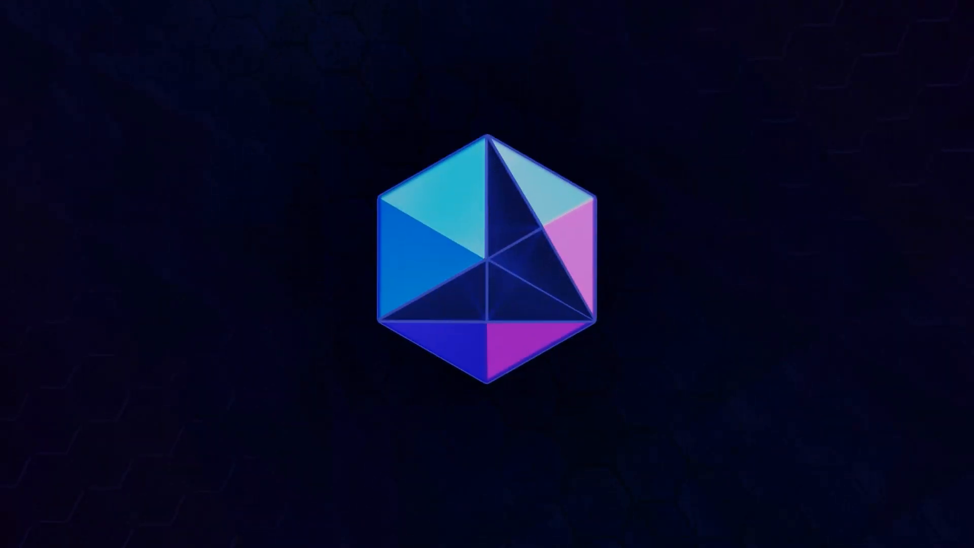